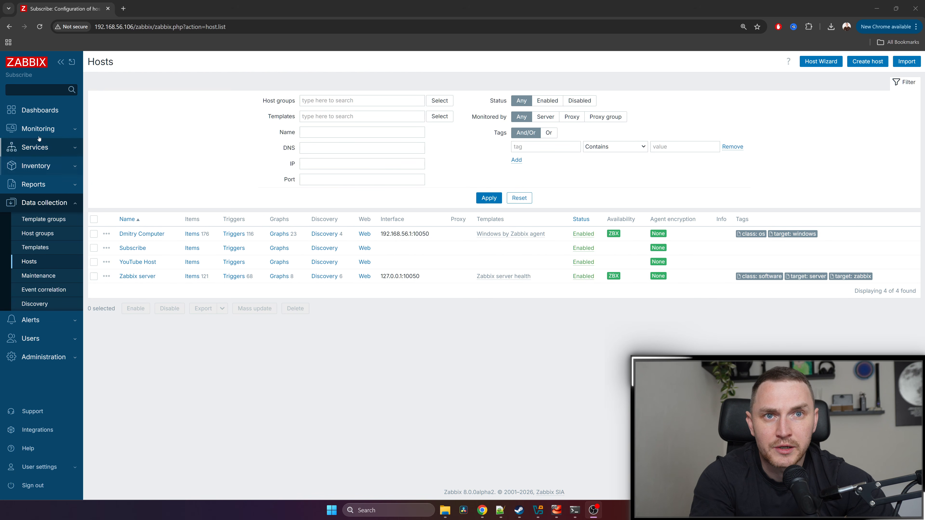
- Go to the Hosts configuration page and start creating a new host
{"action": "left_click", "coordinate": [43, 201]}
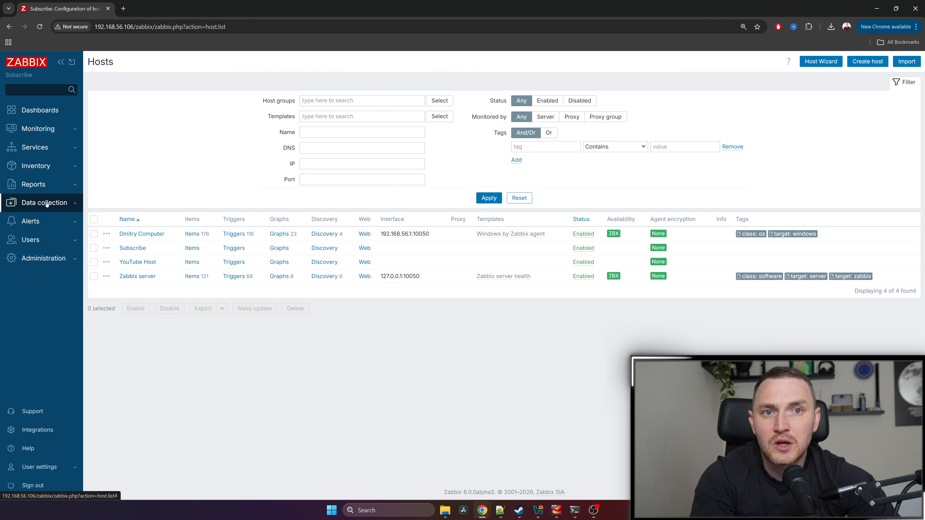
{"action": "left_click", "coordinate": [47, 203]}
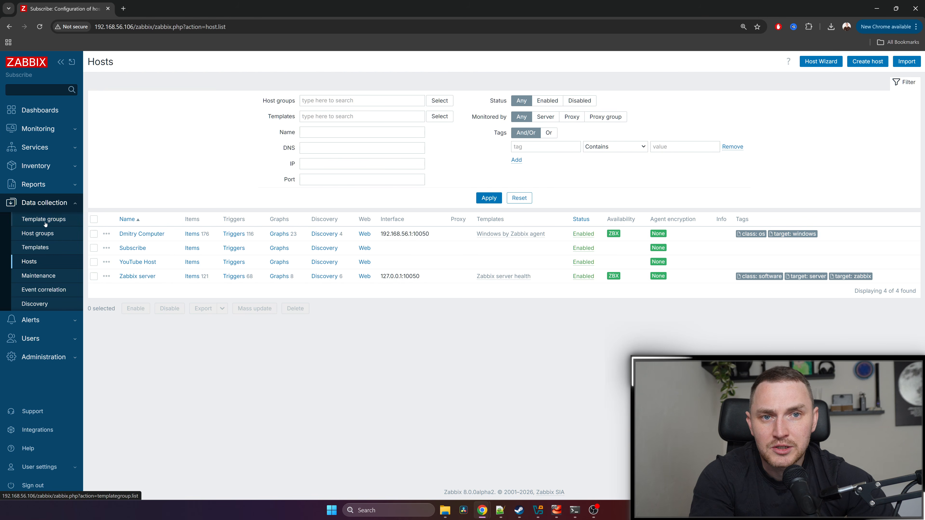
{"action": "left_click", "coordinate": [29, 262]}
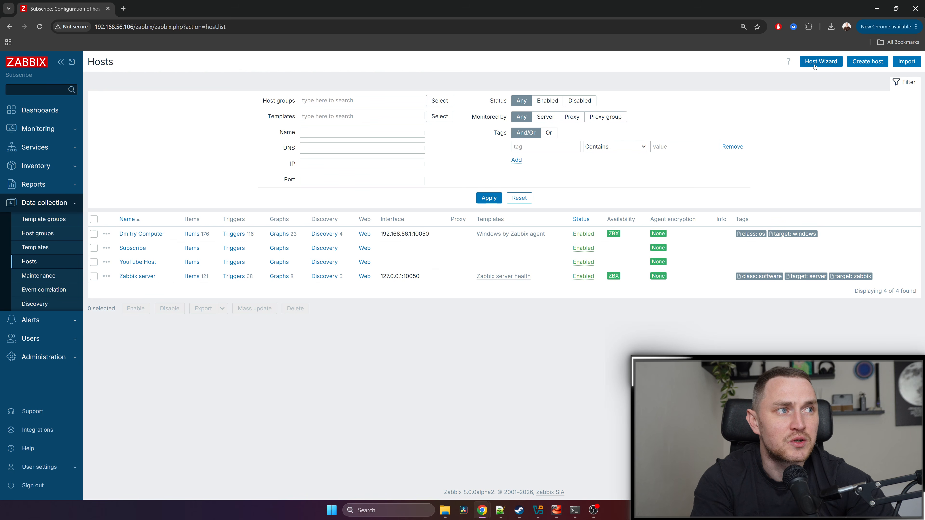
{"action": "left_click", "coordinate": [868, 62]}
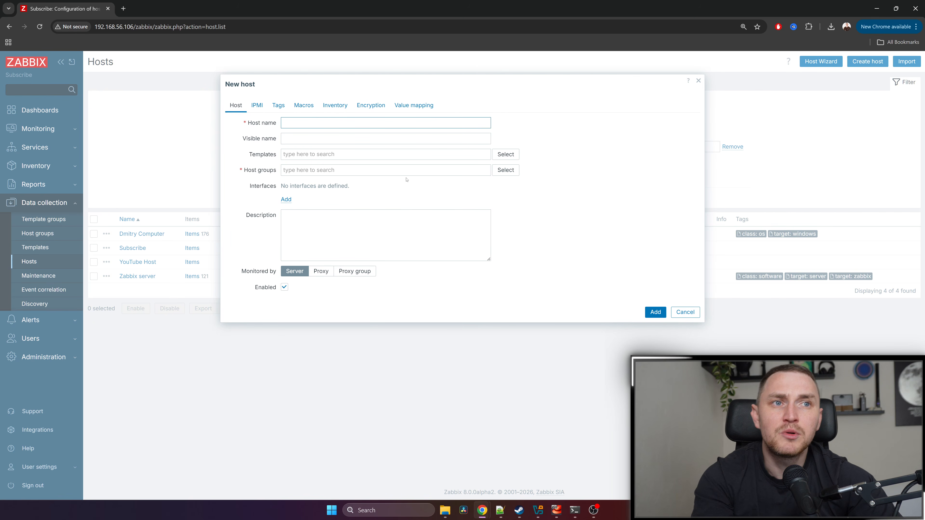
- Review the new host form's IPMI, tags, macros, inventory, encryption and value mapping settings, and return to the main host settings
{"action": "left_click", "coordinate": [257, 105]}
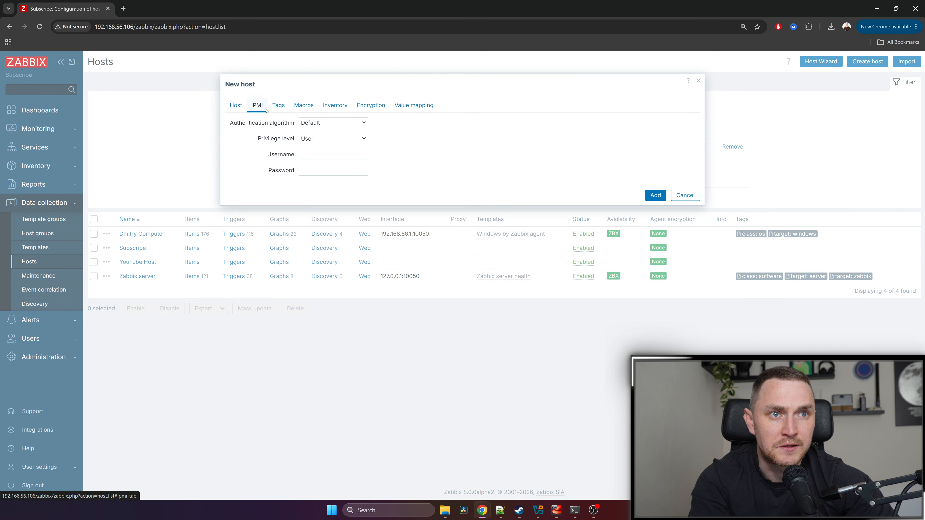
{"action": "left_click", "coordinate": [278, 105]}
{"action": "left_click", "coordinate": [303, 105]}
{"action": "left_click", "coordinate": [335, 105]}
{"action": "left_click", "coordinate": [371, 105]}
{"action": "left_click", "coordinate": [413, 105]}
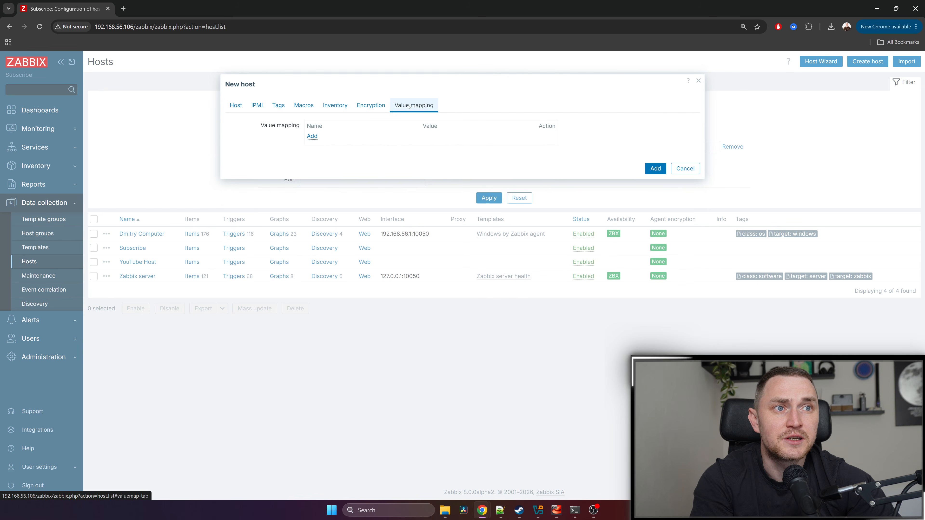
{"action": "left_click", "coordinate": [236, 105]}
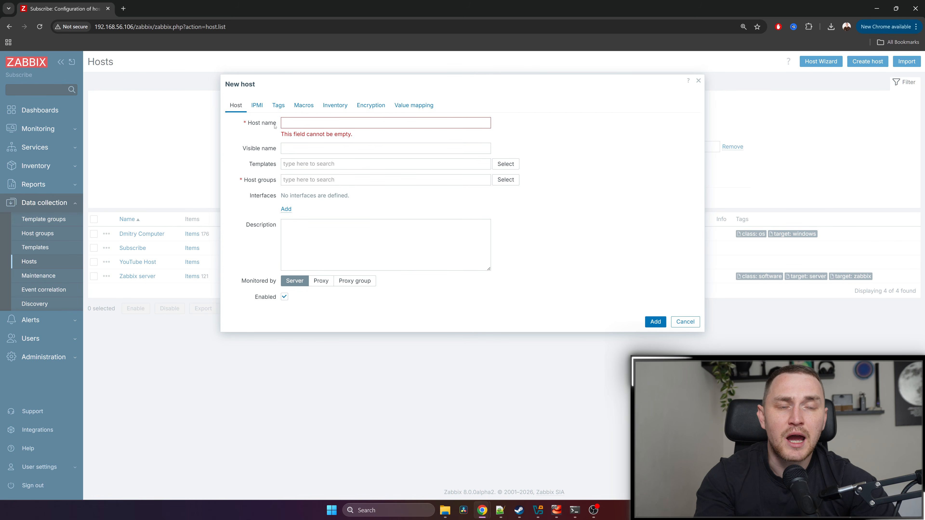
- Set the new host's name to "Linux Homelab Alma 9"
{"action": "left_click", "coordinate": [294, 124]}
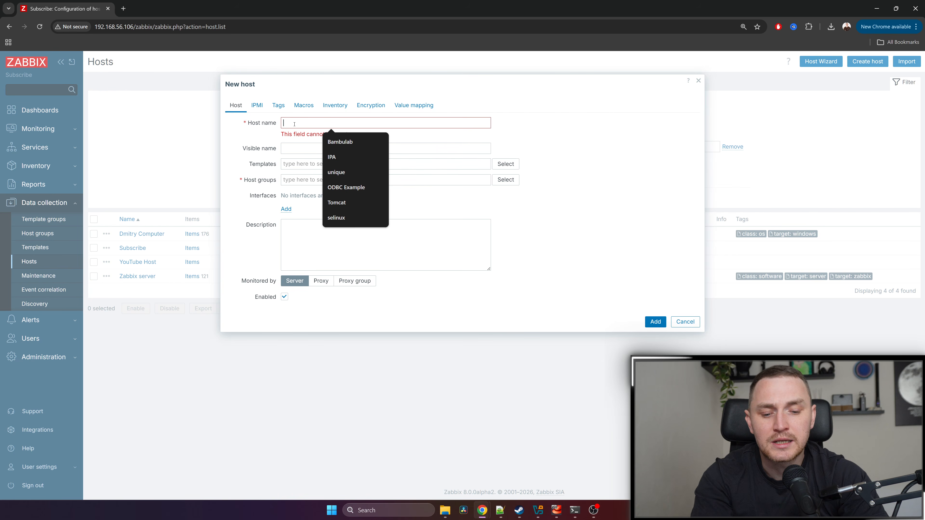
{"action": "type", "text": "Linux "}
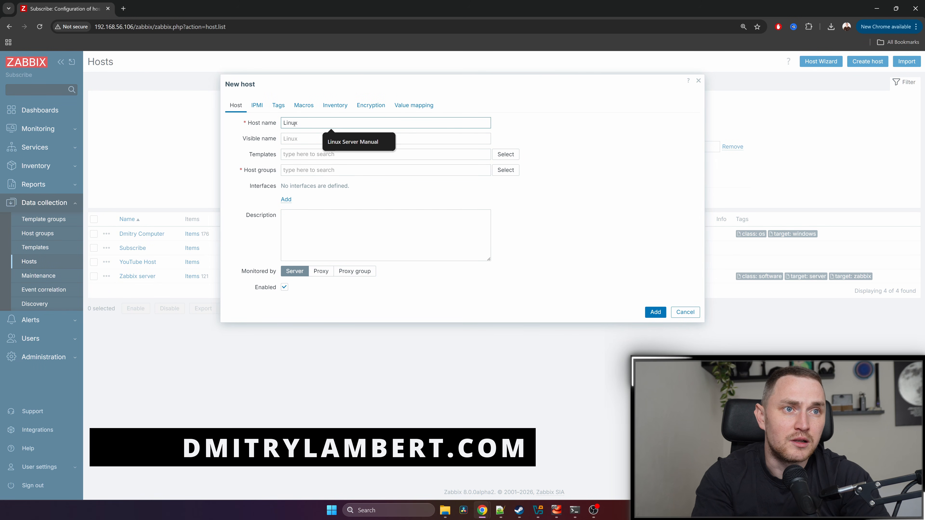
{"action": "type", "text": "HomeL"}
{"action": "key", "text": "BackSpace"}
{"action": "type", "text": "l"}
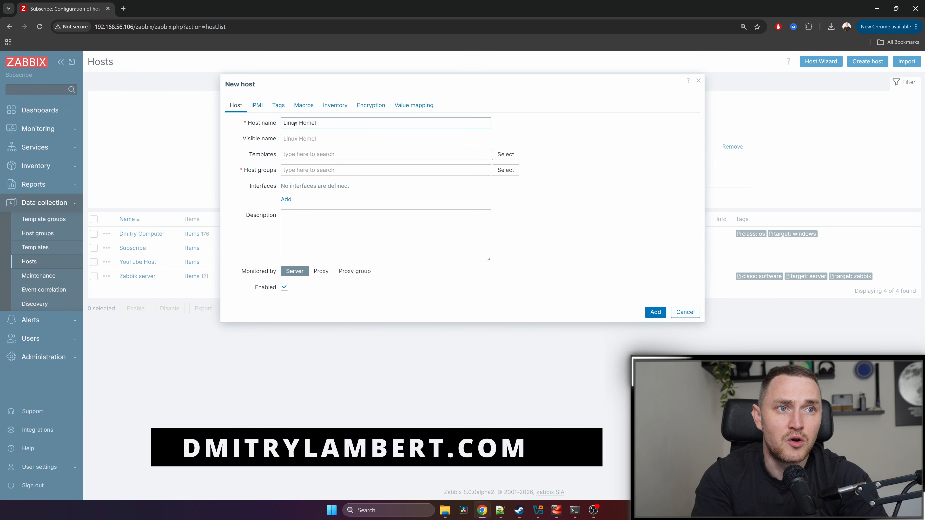
{"action": "type", "text": "ab Alma 9"}
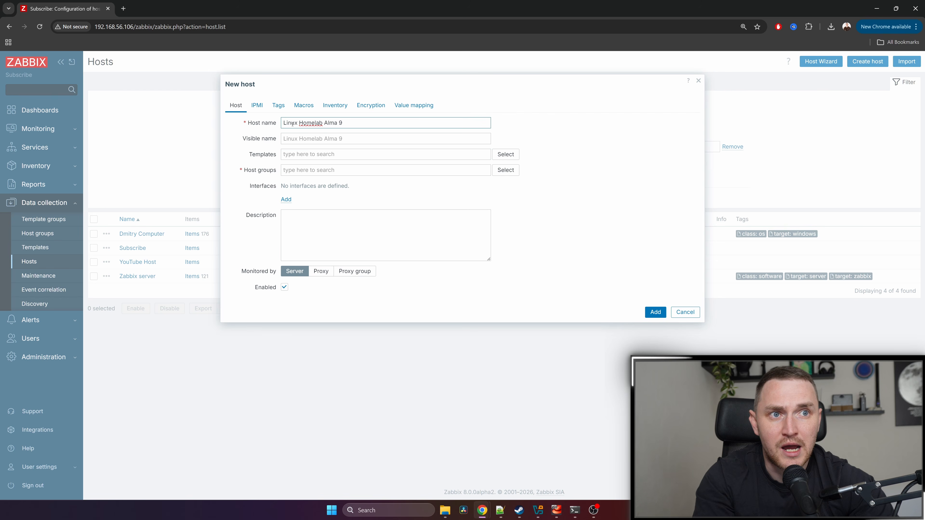
{"action": "left_click", "coordinate": [254, 139]}
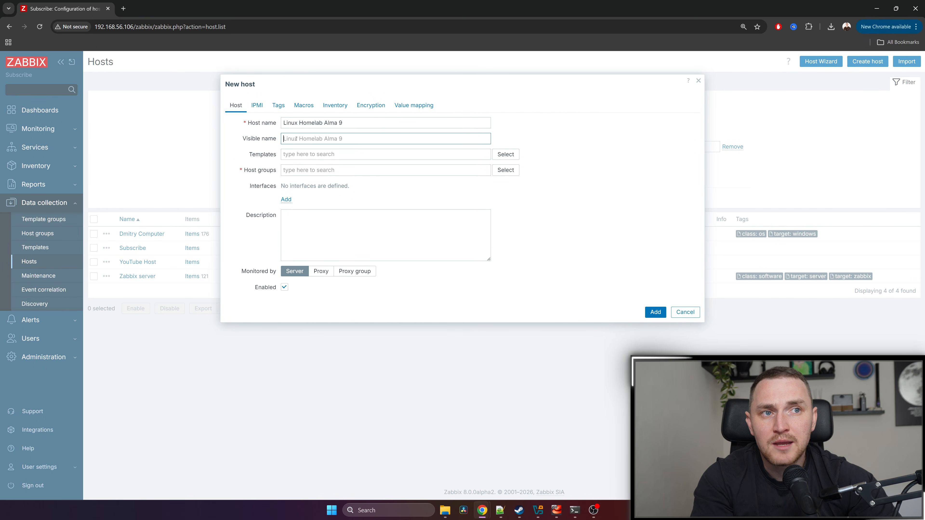
{"action": "left_click_drag", "start_coordinate": [254, 124], "coordinate": [291, 133]}
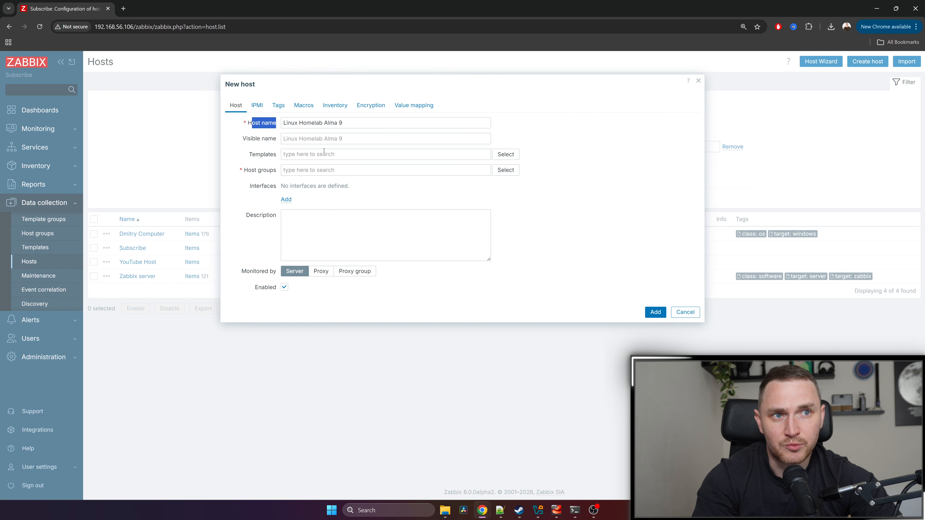
{"action": "left_click_drag", "start_coordinate": [252, 139], "coordinate": [287, 144]}
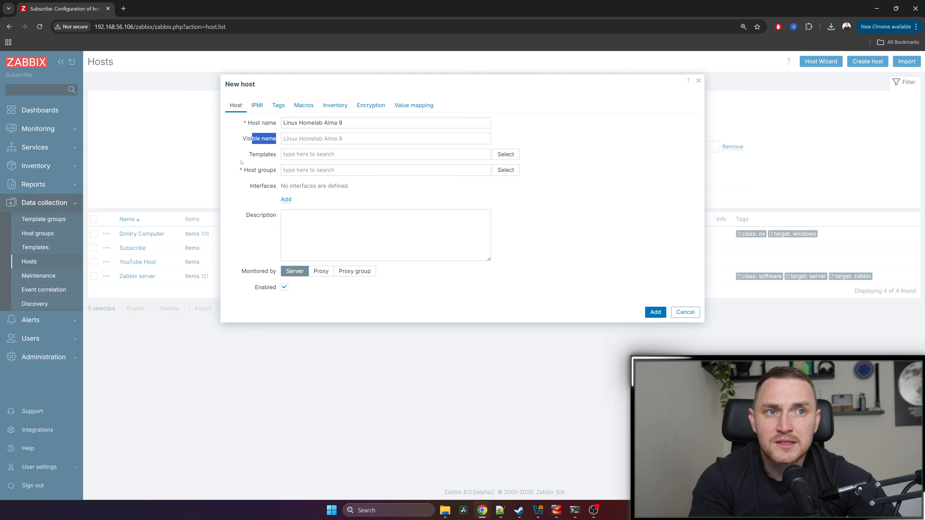
{"action": "left_click_drag", "start_coordinate": [249, 159], "coordinate": [276, 161]}
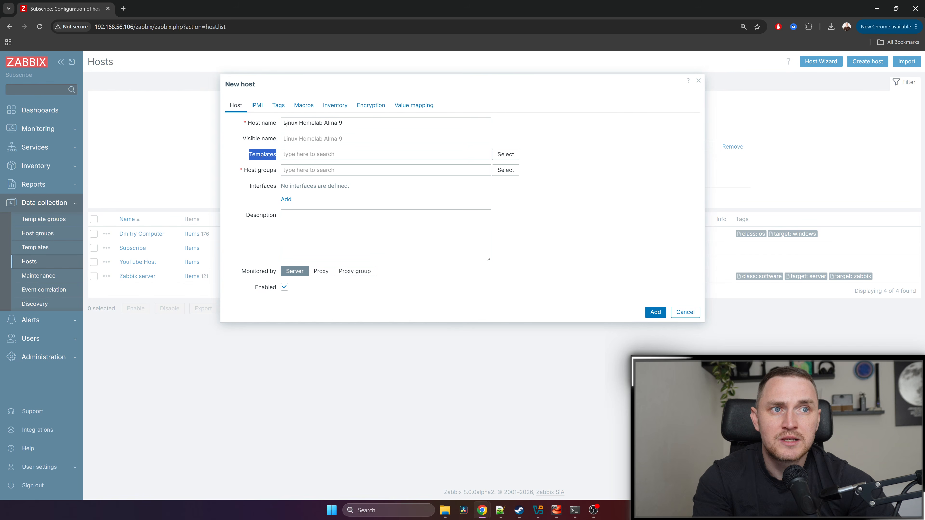
- Assign the host to the existing Linux servers group and to a new host group named "Something New"
{"action": "left_click", "coordinate": [502, 171]}
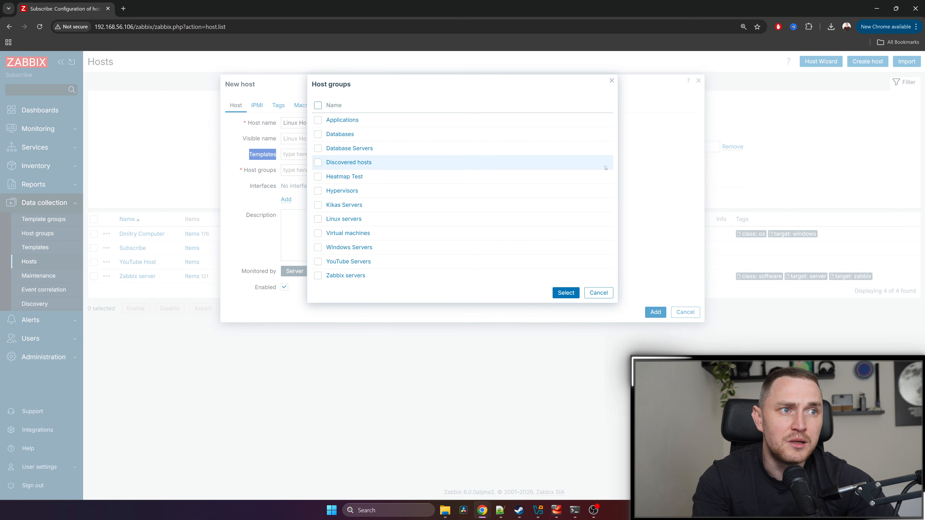
{"action": "left_click", "coordinate": [343, 219]}
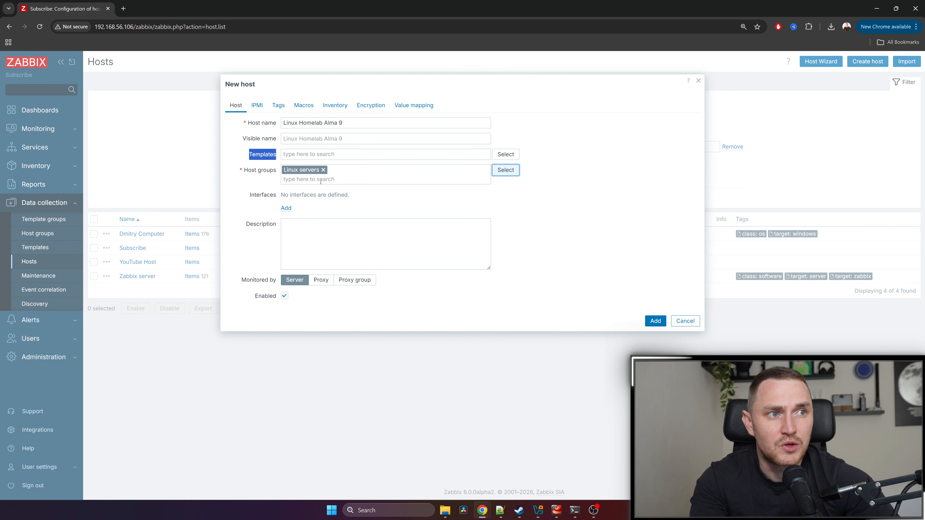
{"action": "left_click", "coordinate": [321, 181]}
{"action": "type", "text": "S"}
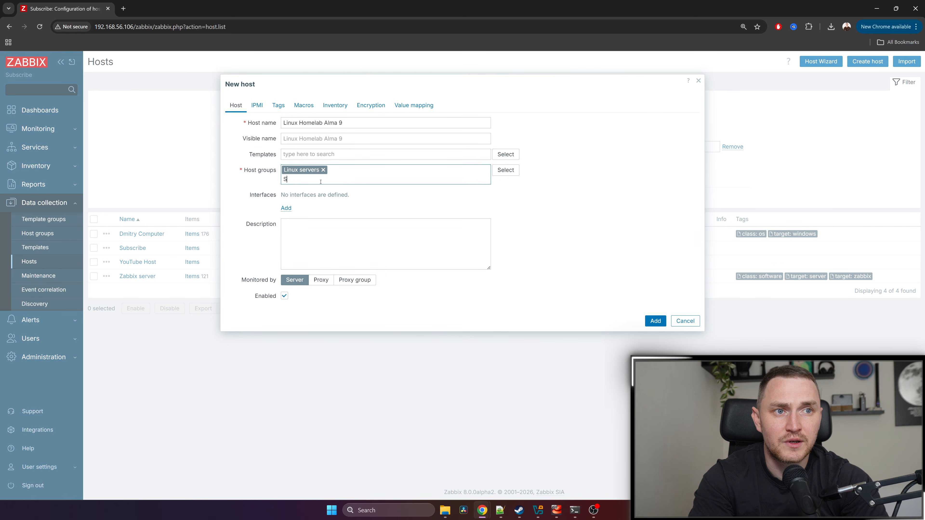
{"action": "type", "text": "omething New"}
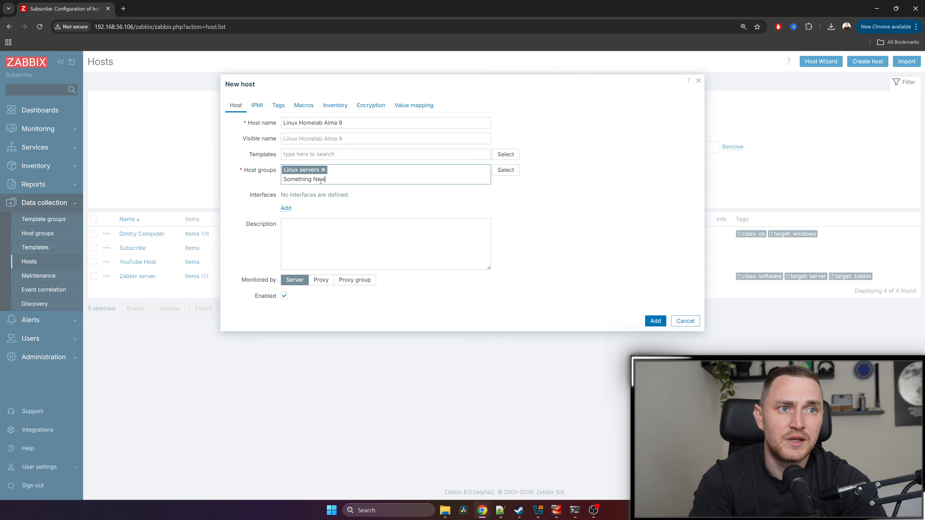
{"action": "left_click", "coordinate": [356, 191]}
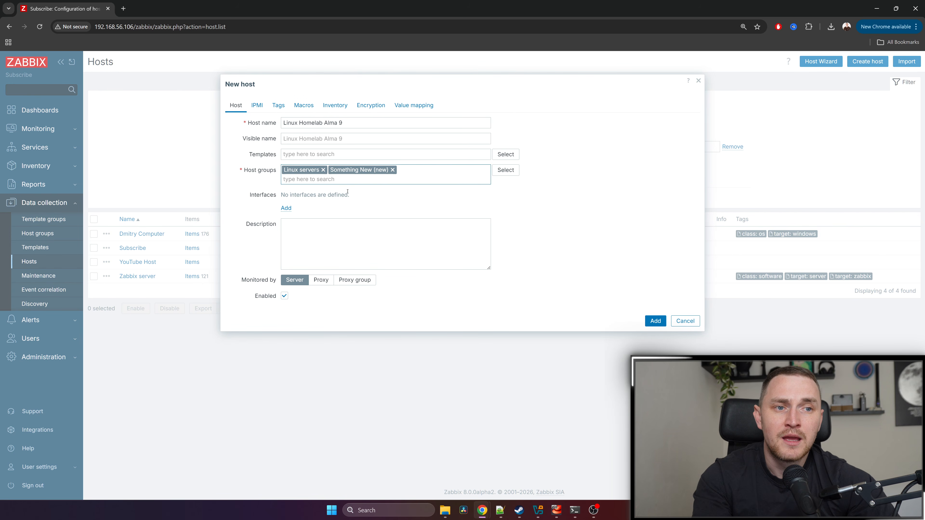
- Add an Agent interface to the new host and remove it again
{"action": "left_click", "coordinate": [286, 208]}
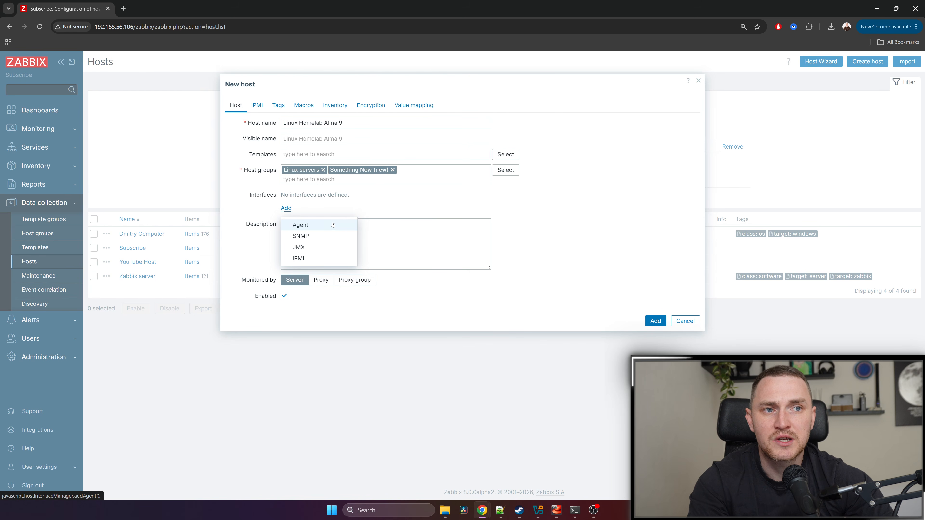
{"action": "left_click", "coordinate": [335, 225]}
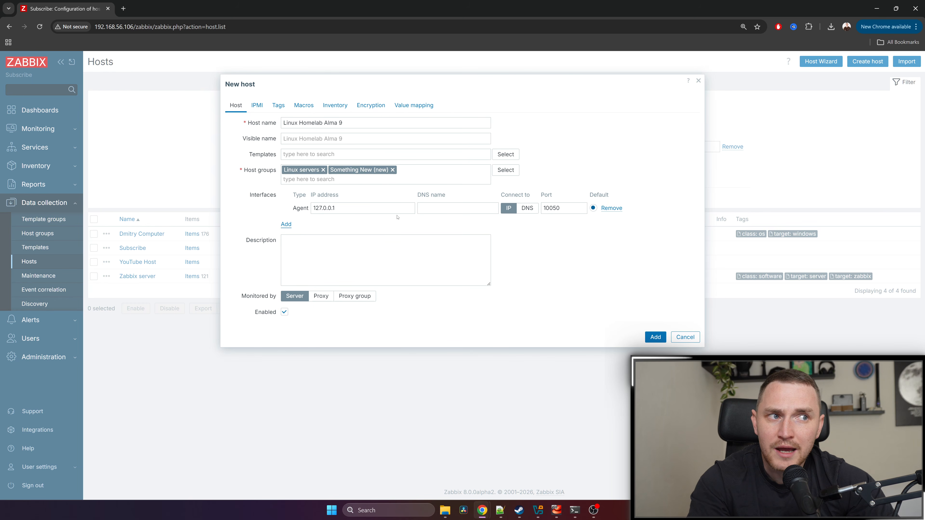
{"action": "left_click", "coordinate": [607, 209]}
- Add an SNMP interface to the host, set its version to SNMPv3, and collapse its details
{"action": "left_click", "coordinate": [286, 208]}
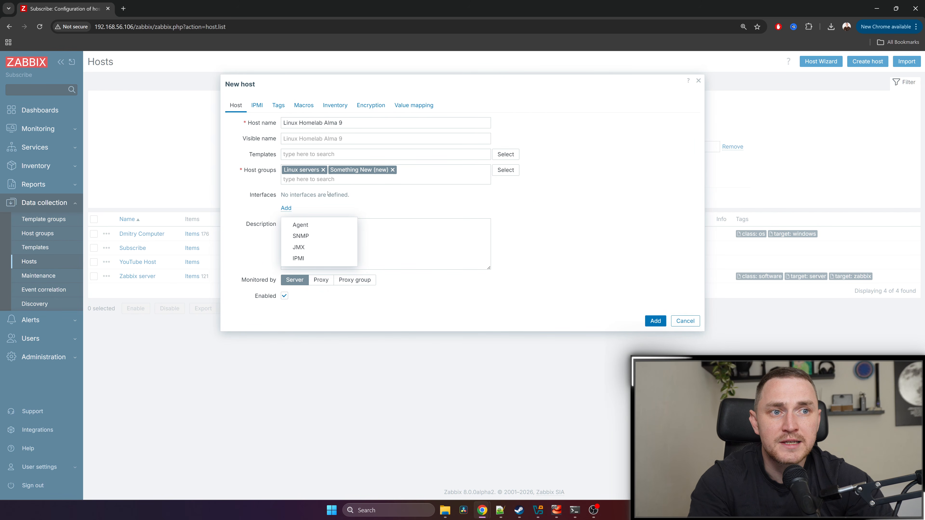
{"action": "left_click", "coordinate": [315, 236]}
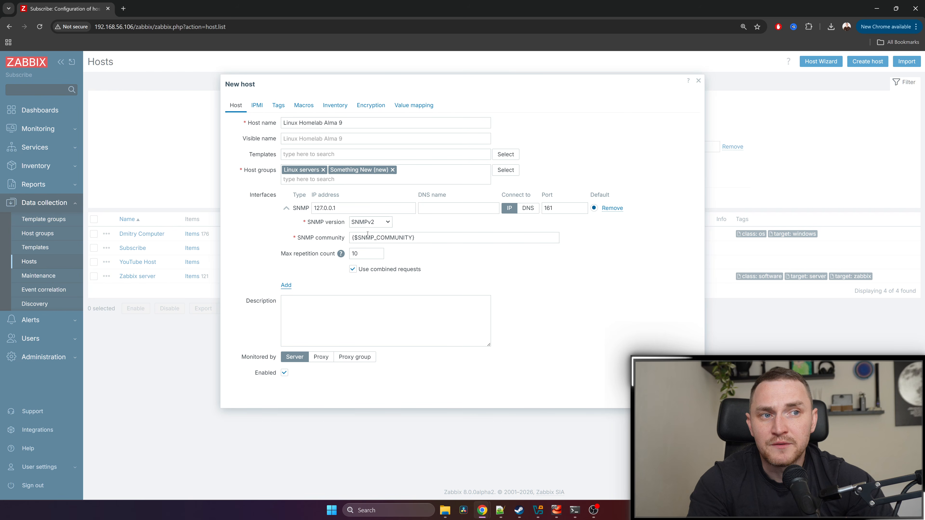
{"action": "left_click", "coordinate": [382, 225]}
{"action": "left_click", "coordinate": [379, 257]}
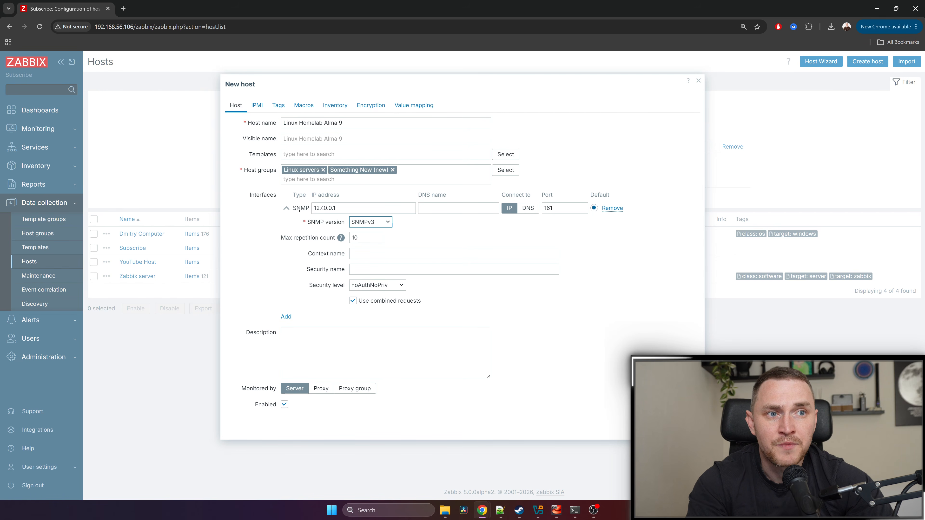
{"action": "left_click", "coordinate": [287, 209]}
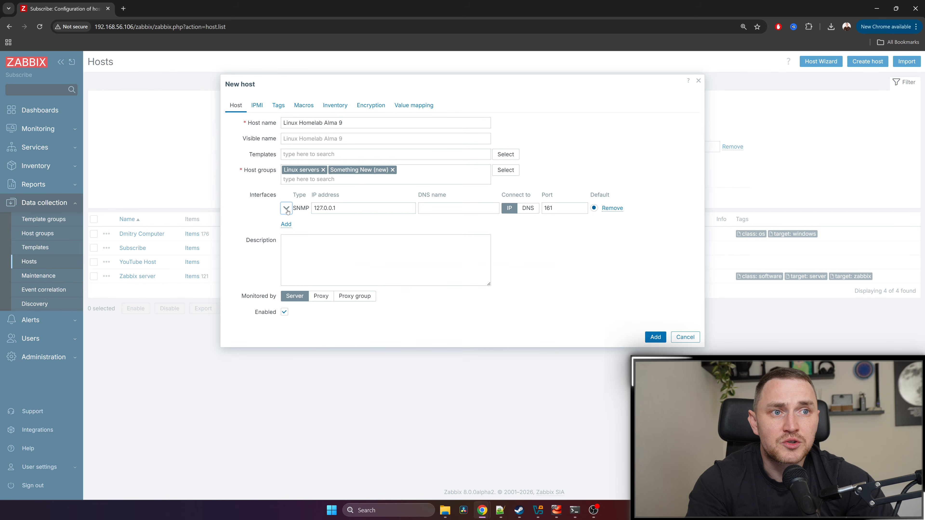
- Add an Agent interface and a JMX interface to the host alongside the SNMP one
{"action": "left_click", "coordinate": [286, 224]}
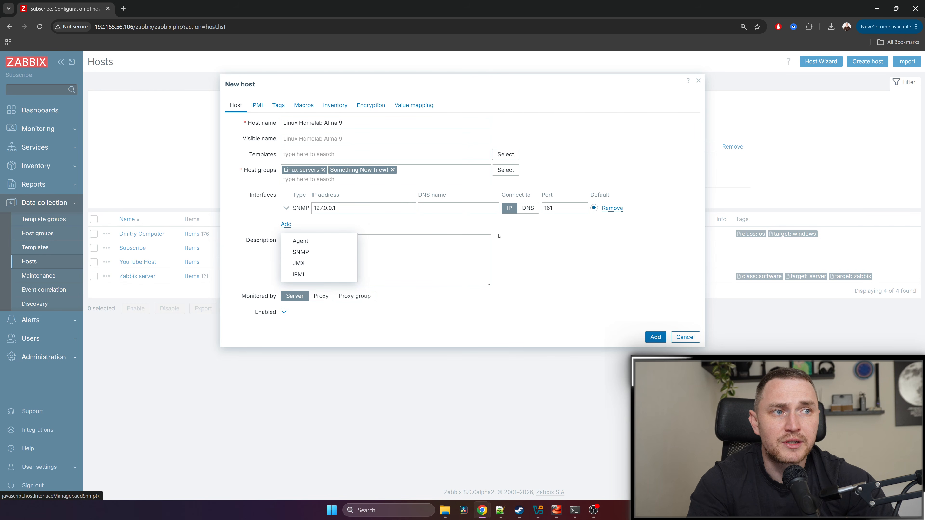
{"action": "left_click", "coordinate": [306, 241]}
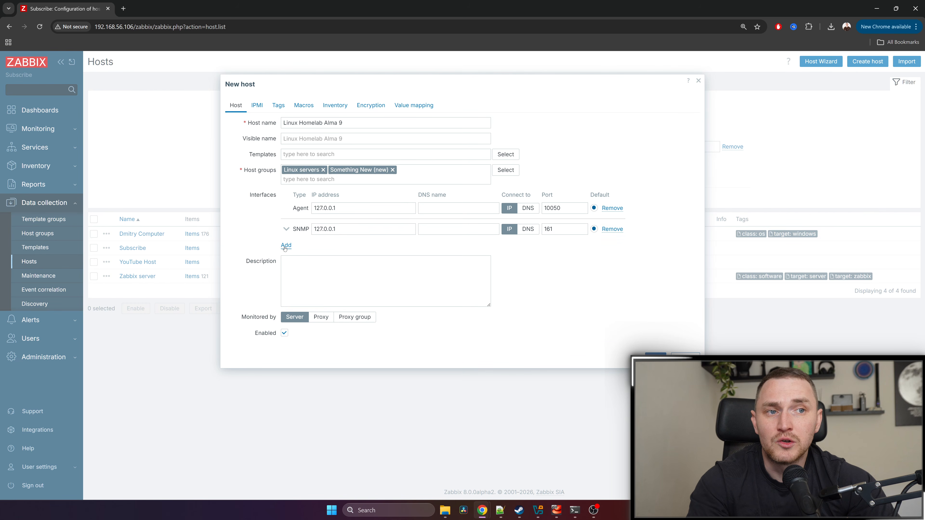
{"action": "left_click", "coordinate": [286, 245]}
{"action": "left_click", "coordinate": [314, 287]}
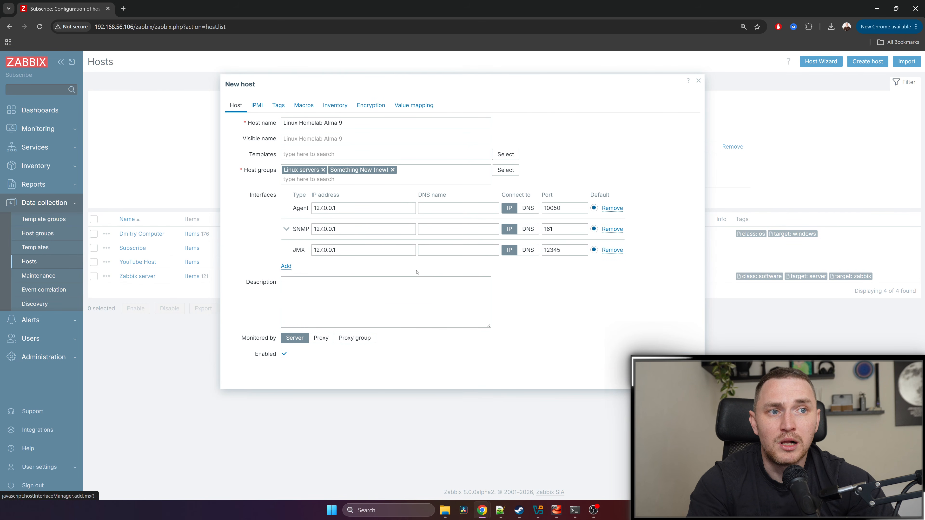
- Remove the Agent, SNMP and JMX interfaces from the new host
{"action": "left_click", "coordinate": [612, 209]}
{"action": "left_click", "coordinate": [612, 208]}
{"action": "left_click", "coordinate": [612, 208]}
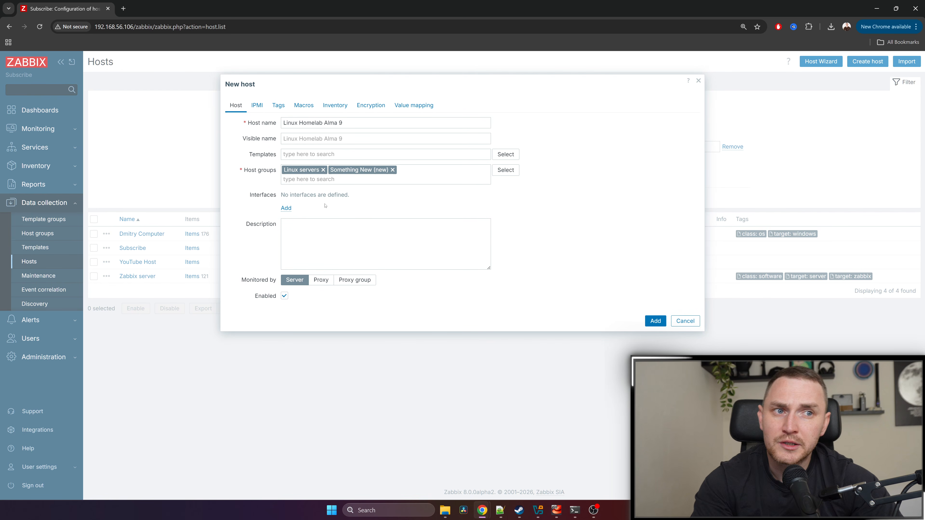
- Save the new host without defining any interface
{"action": "left_click", "coordinate": [286, 208]}
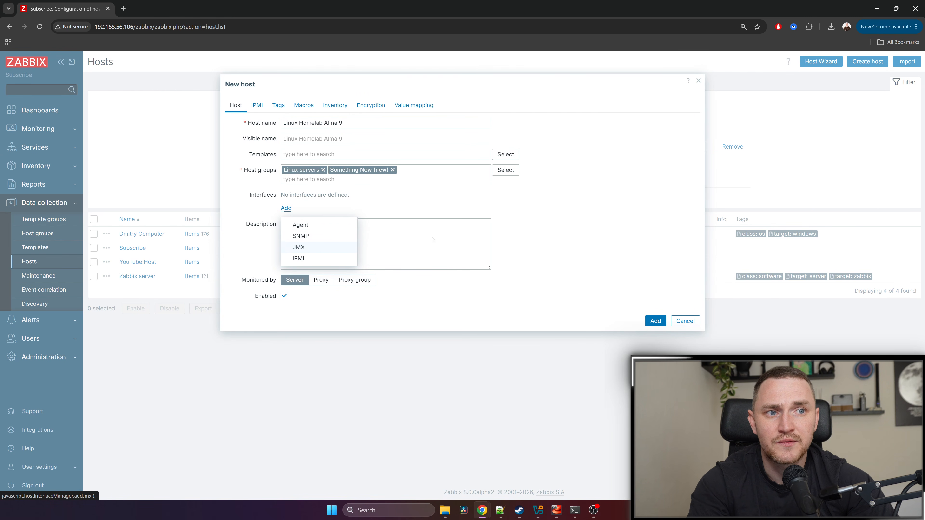
{"action": "left_click", "coordinate": [377, 214]}
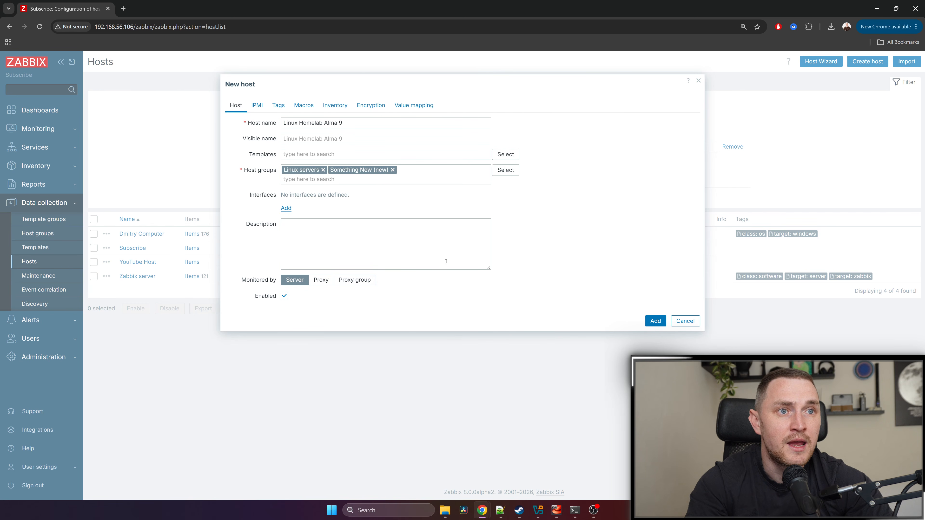
{"action": "left_click", "coordinate": [654, 321]}
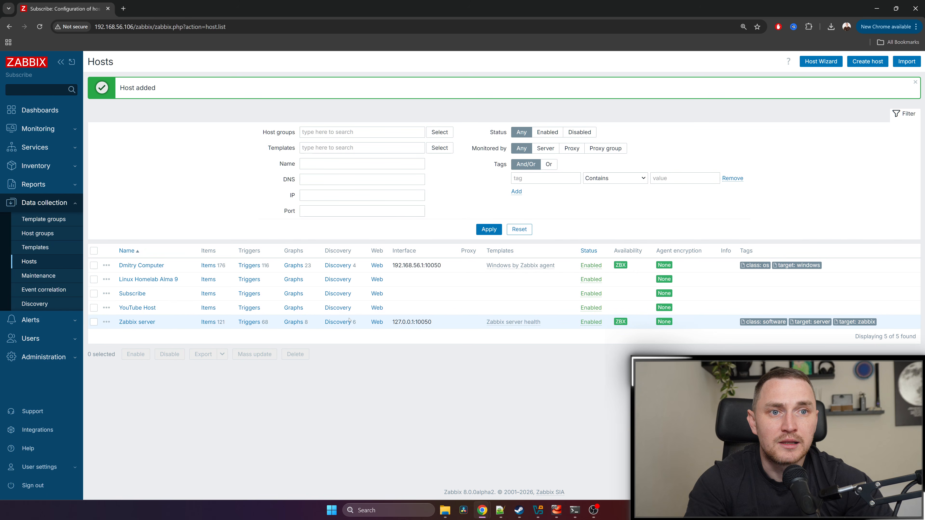